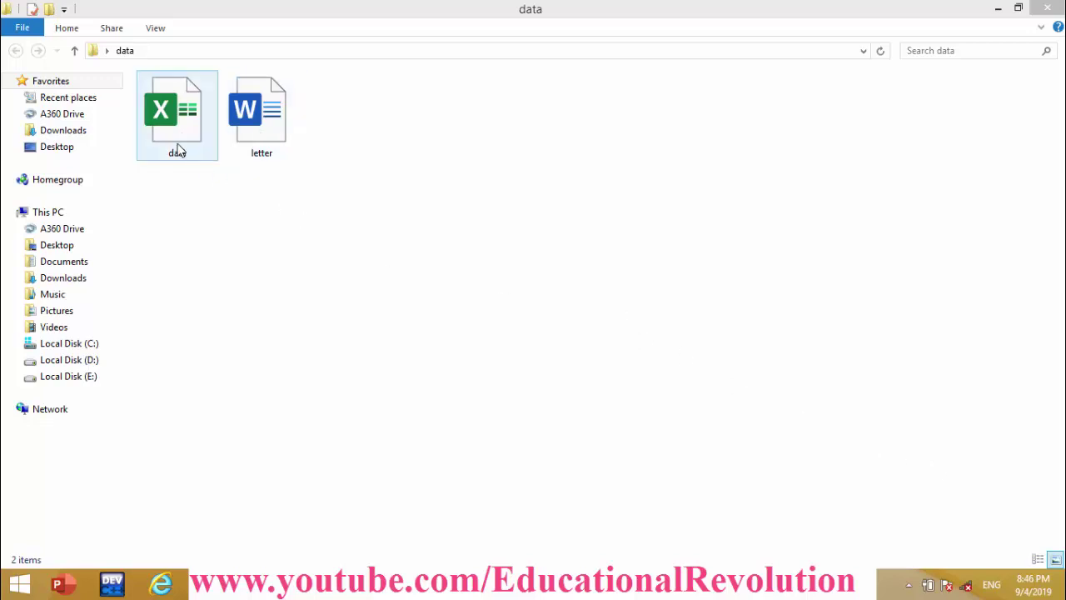
Open letter.docx from the data folder in Word.
double_click(277, 111)
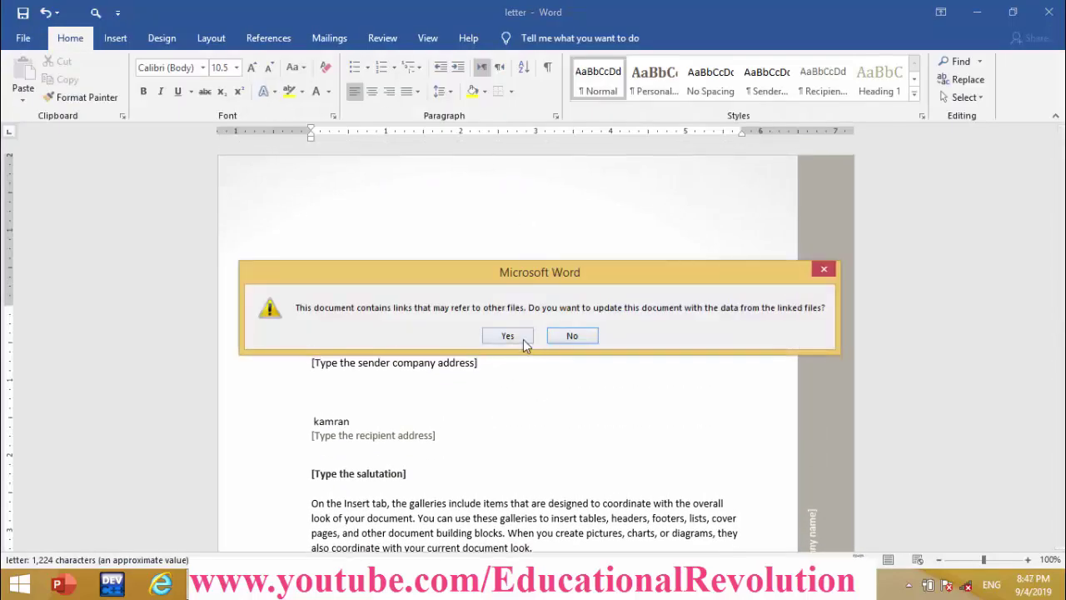
Accept the link update and delete the salutation placeholder.
click(522, 339)
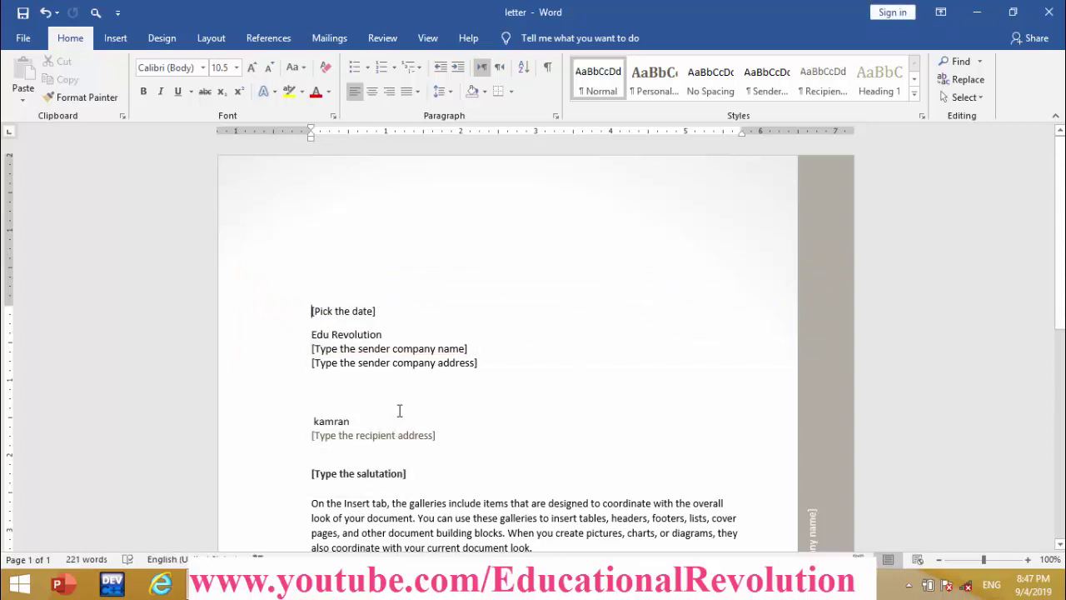
click(395, 475)
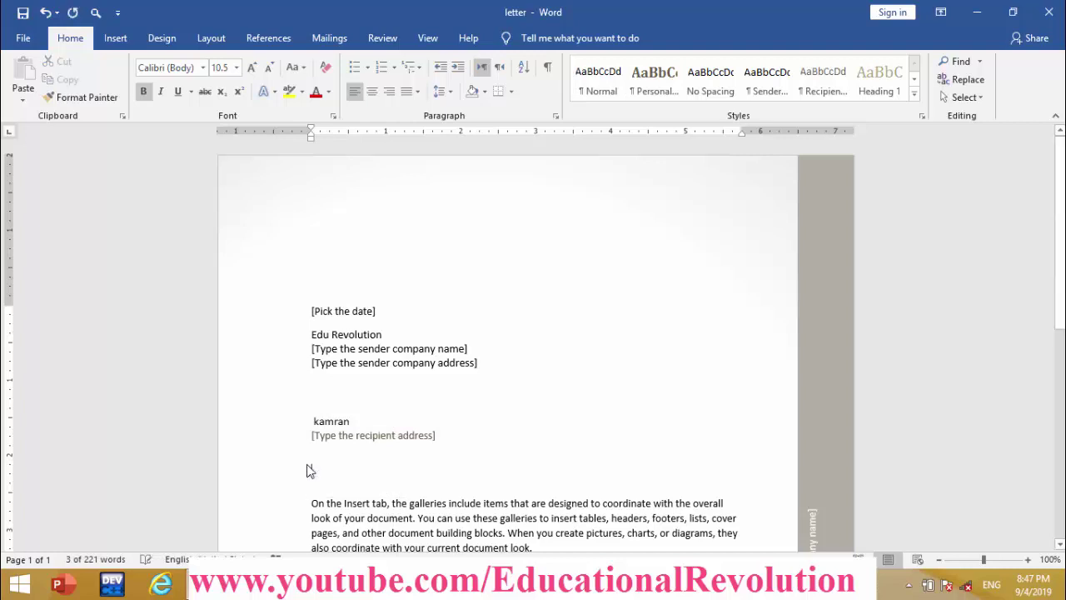
key(Delete)
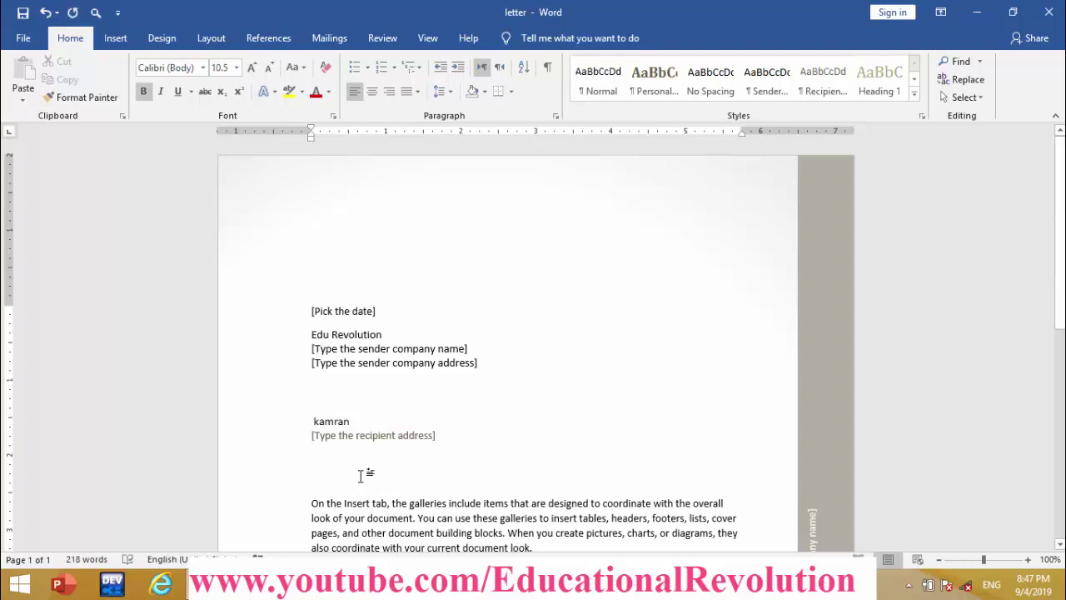
Delete the closing placeholder at the end of the letter and minimize Word.
key(ctrl+shift+Down)
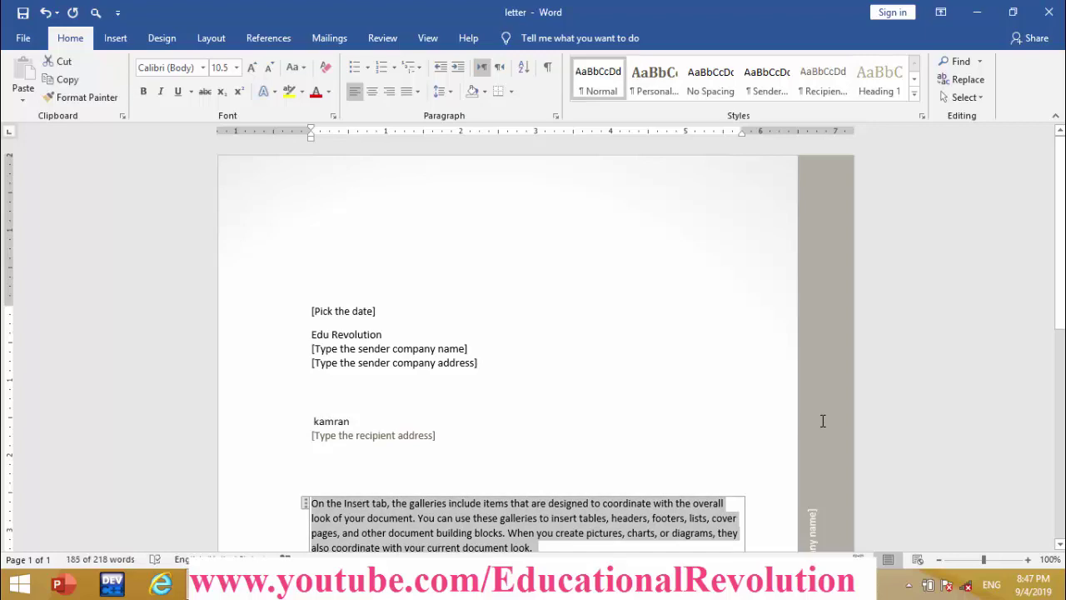
key(ctrl+End)
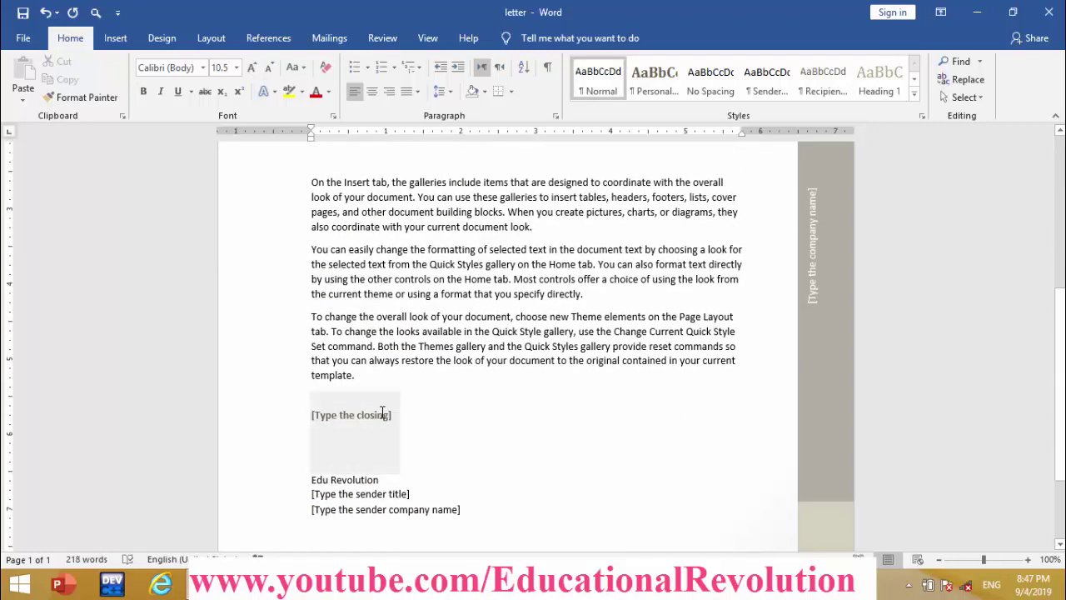
click(382, 412)
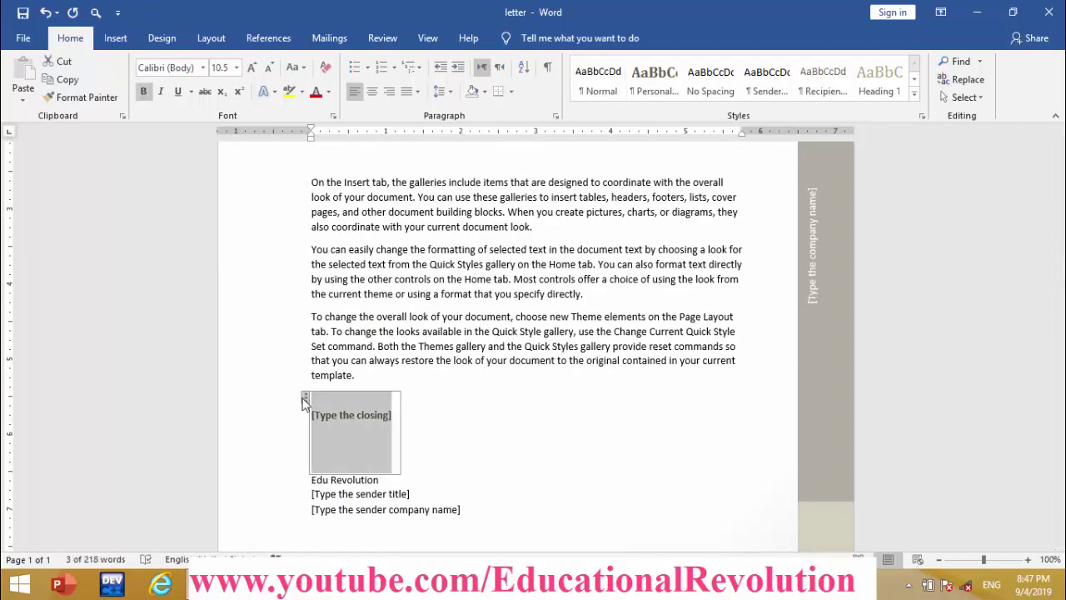
key(Delete)
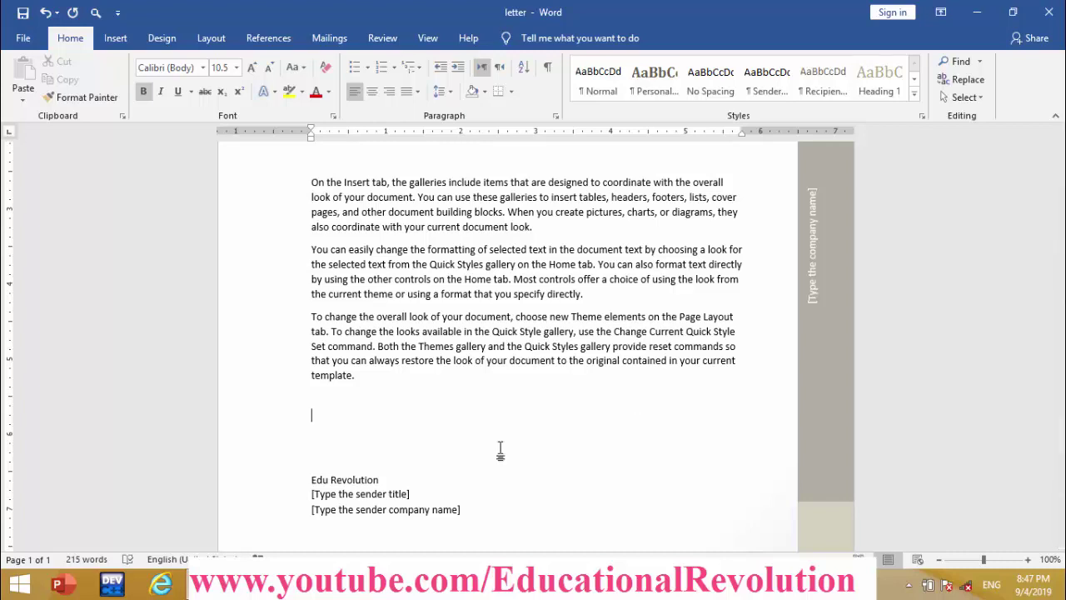
click(249, 593)
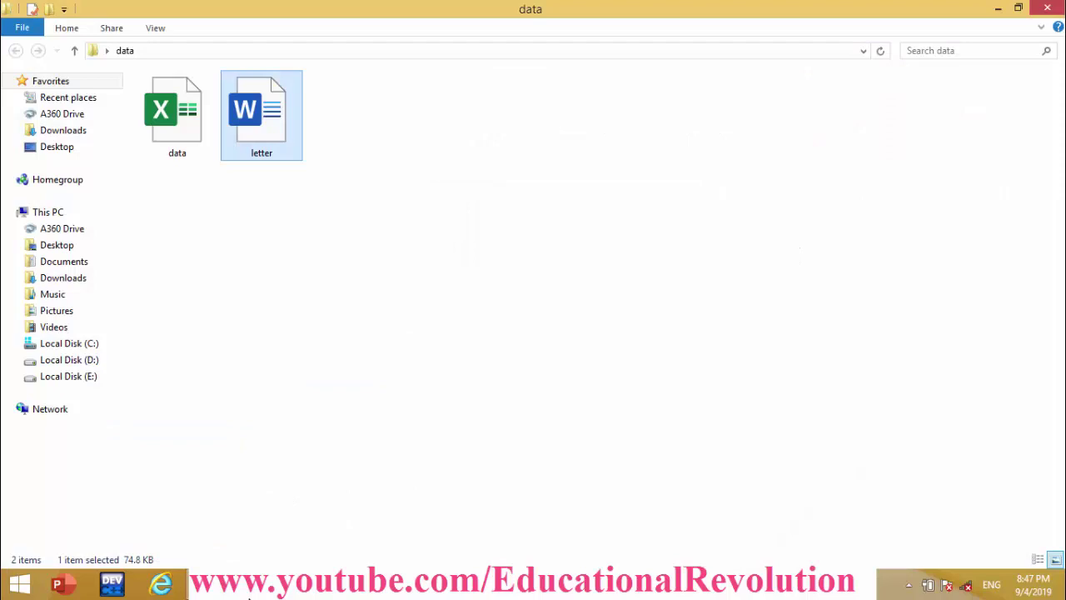
Open data.xlsx and enter kamran in cell J11.
click(262, 408)
double_click(186, 158)
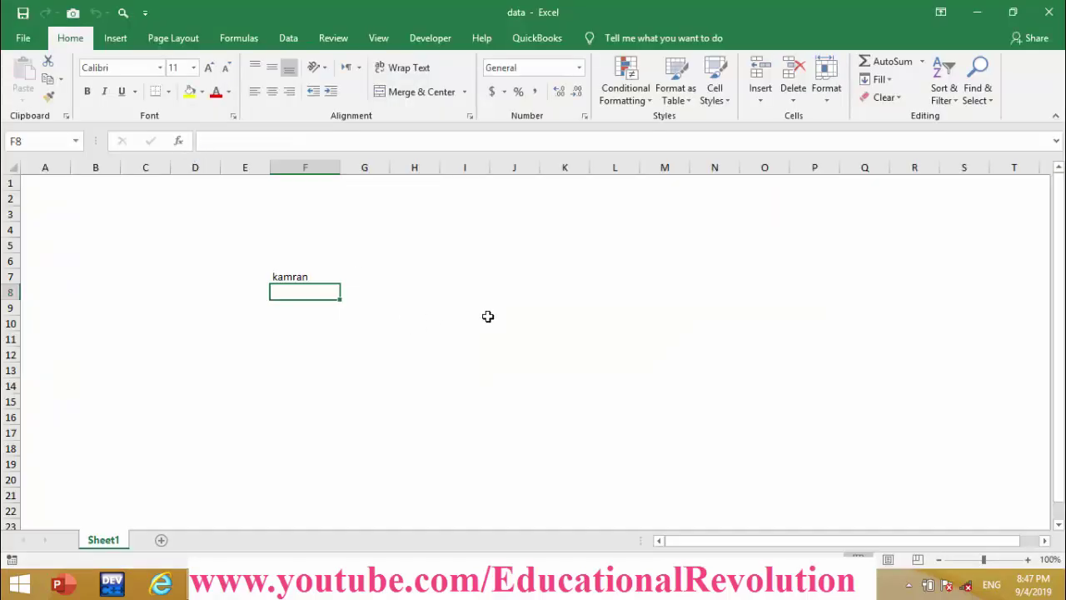
click(523, 341)
text(k)
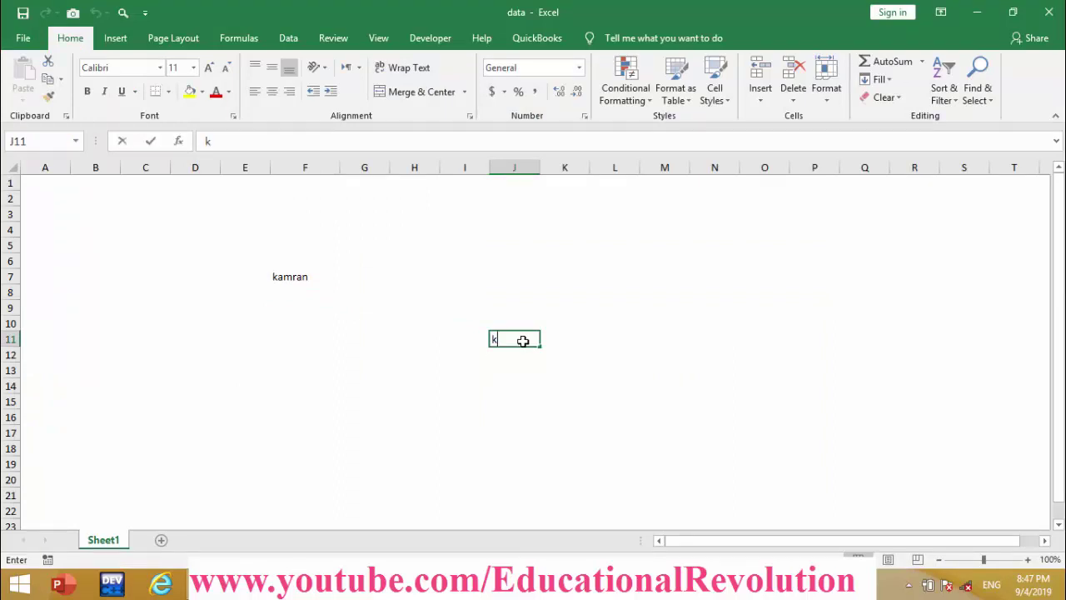
text(amran)
key(Return)
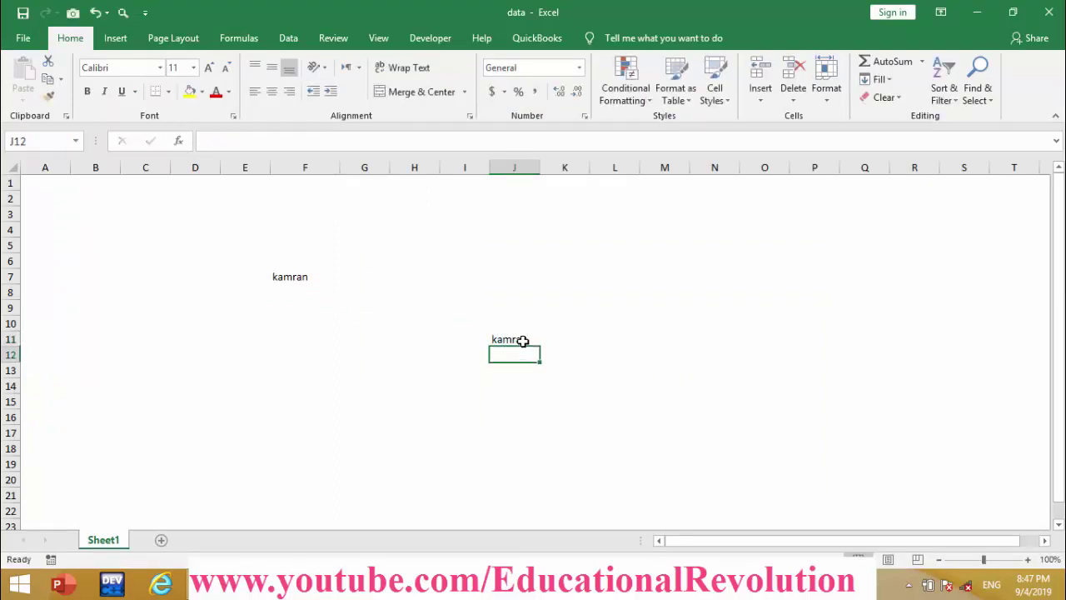
Copy cell J11 and return to the Word letter.
double_click(523, 341)
click(547, 381)
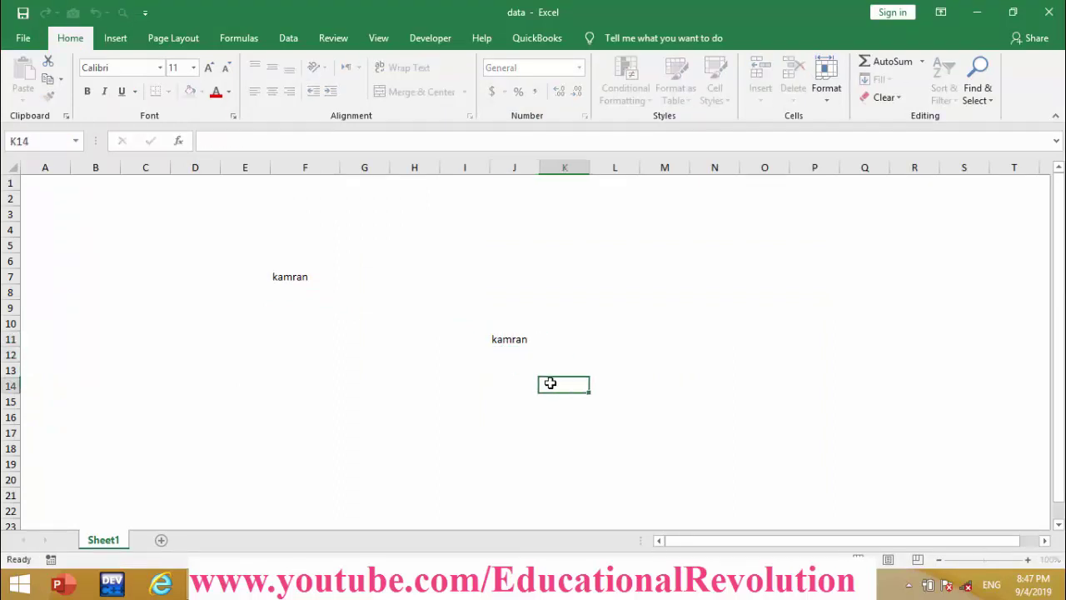
click(519, 338)
key(ctrl+c)
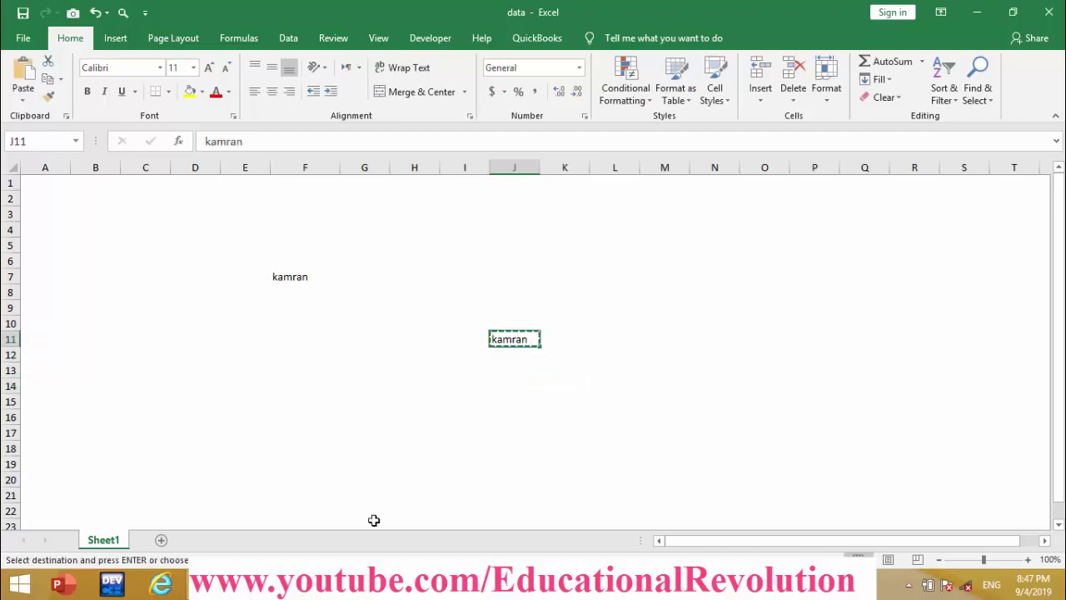
click(210, 575)
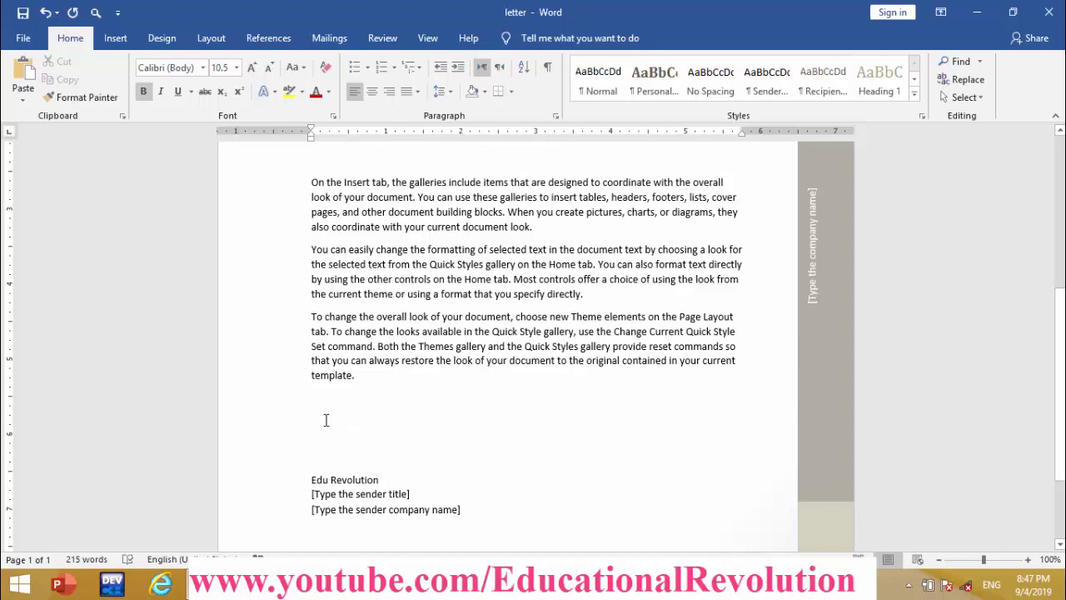
Paste-link the copied cell as a Microsoft Excel Worksheet Object at the closing.
click(22, 98)
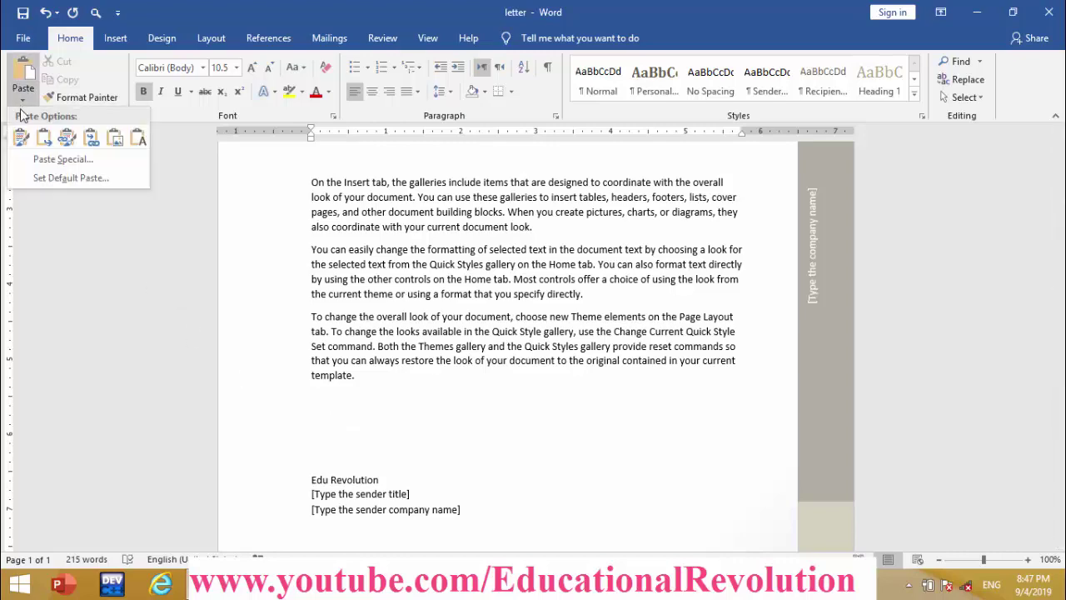
click(63, 158)
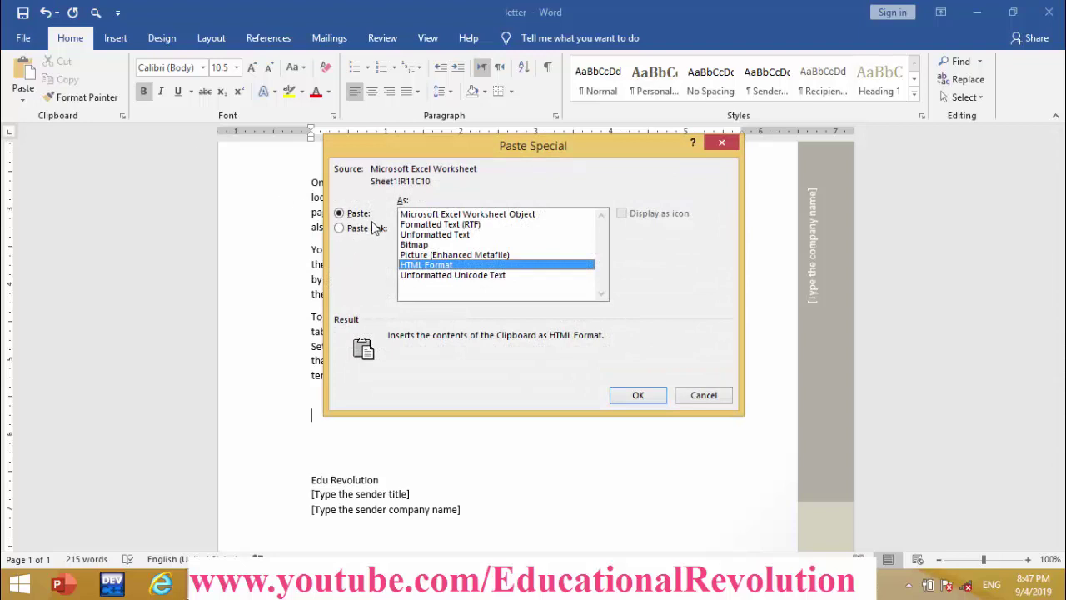
click(373, 228)
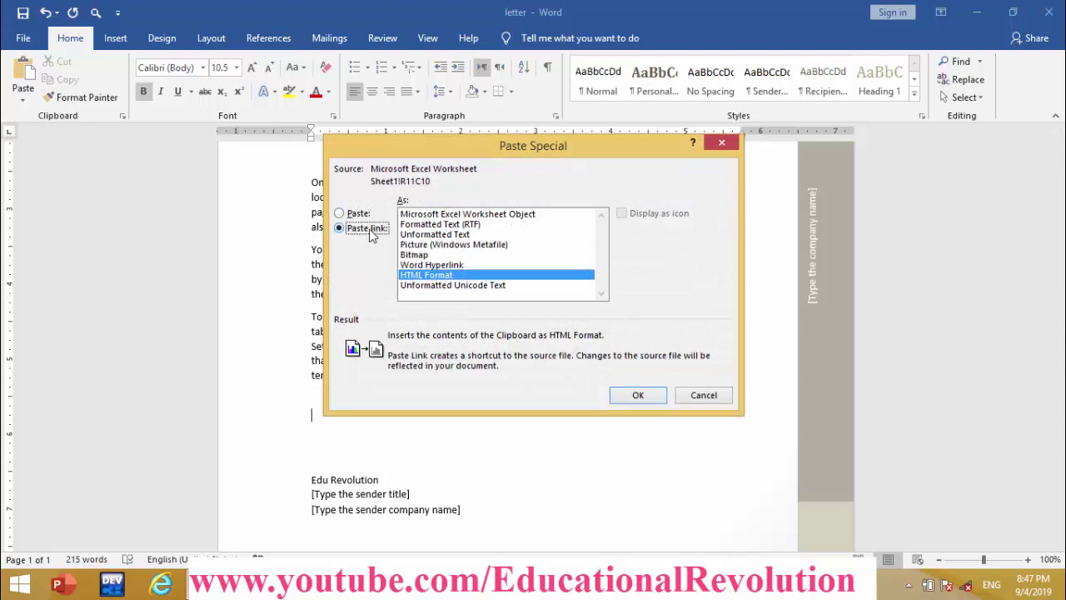
click(485, 215)
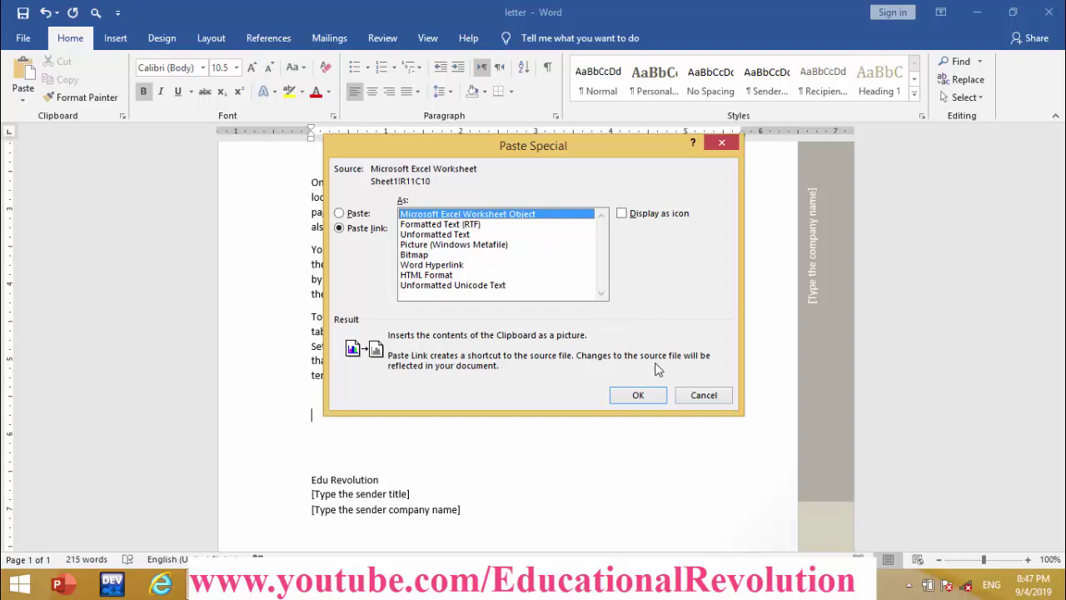
click(641, 395)
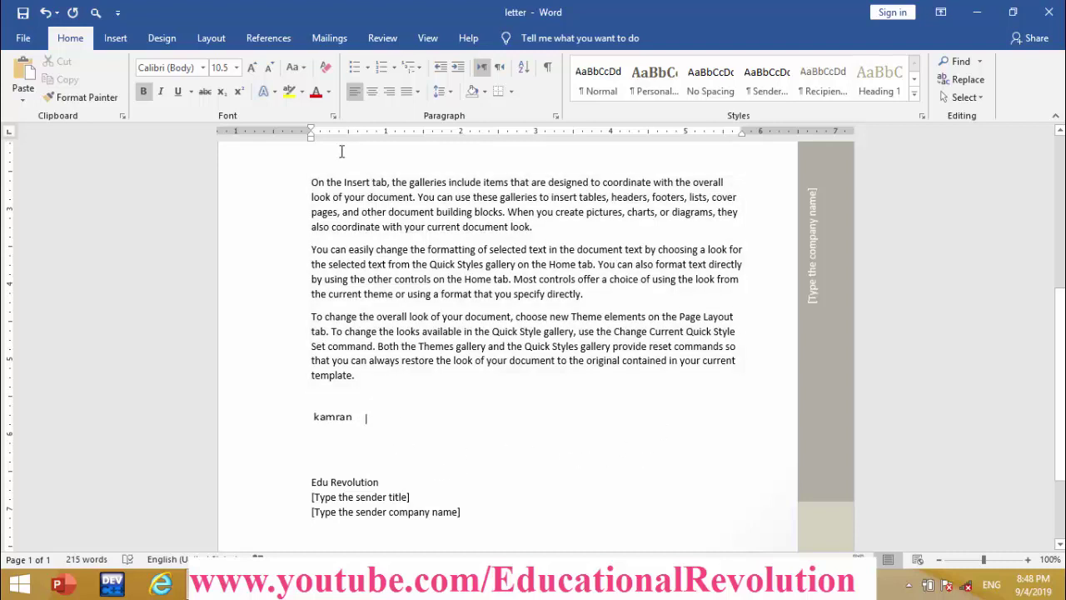
Paste-link the same cell again as an Excel Worksheet Object in the salutation.
click(25, 100)
click(63, 155)
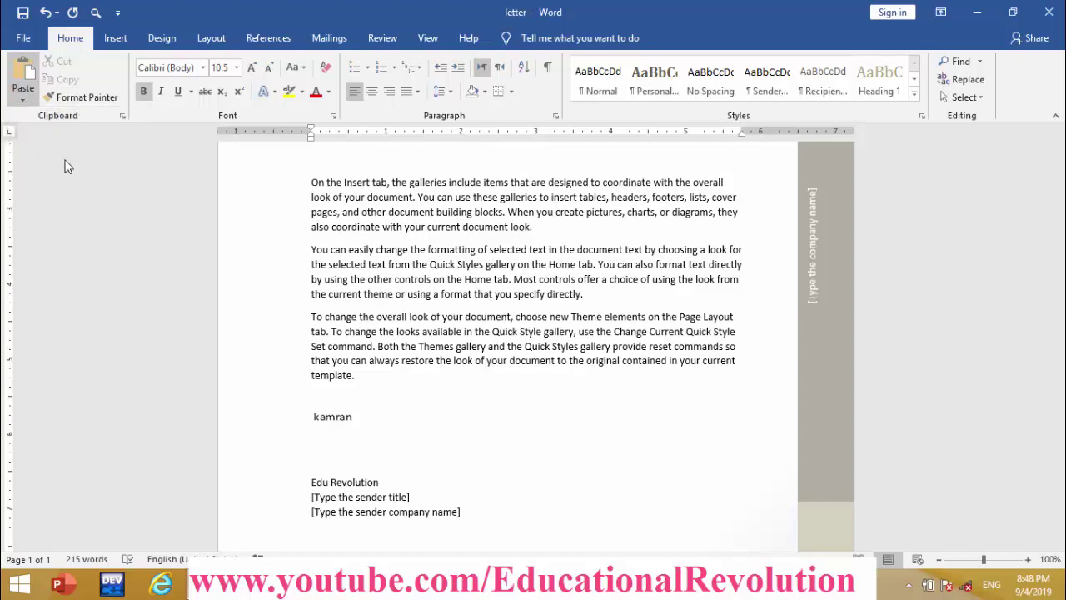
click(360, 228)
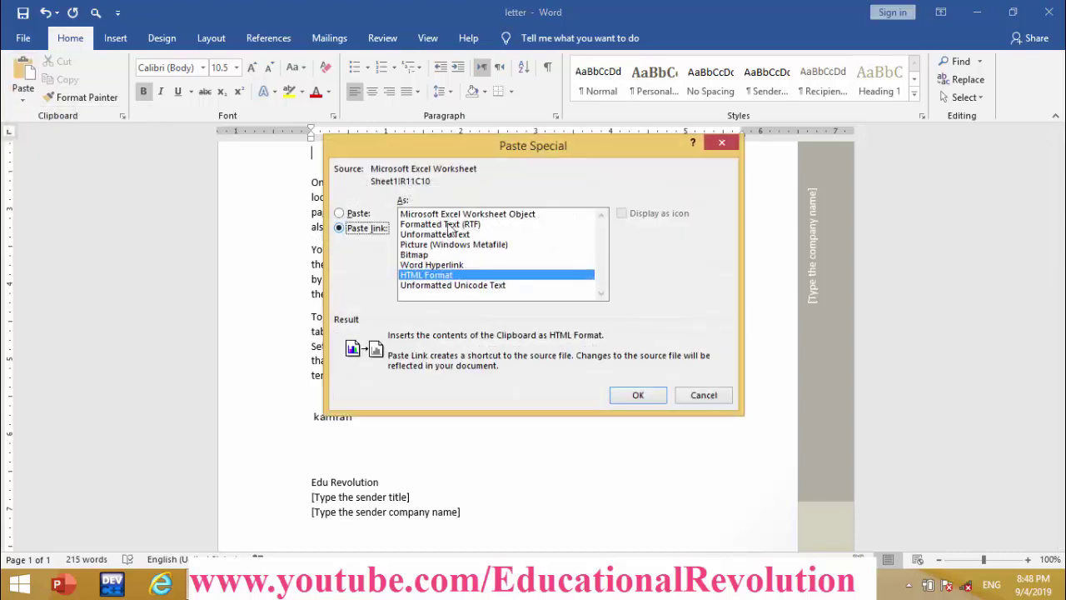
click(488, 215)
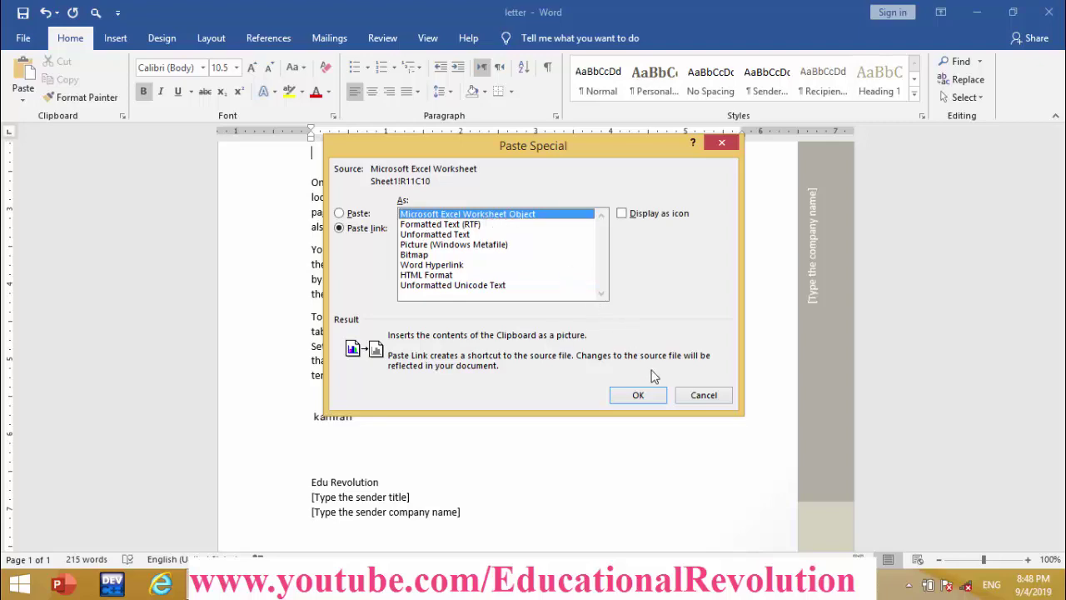
click(639, 396)
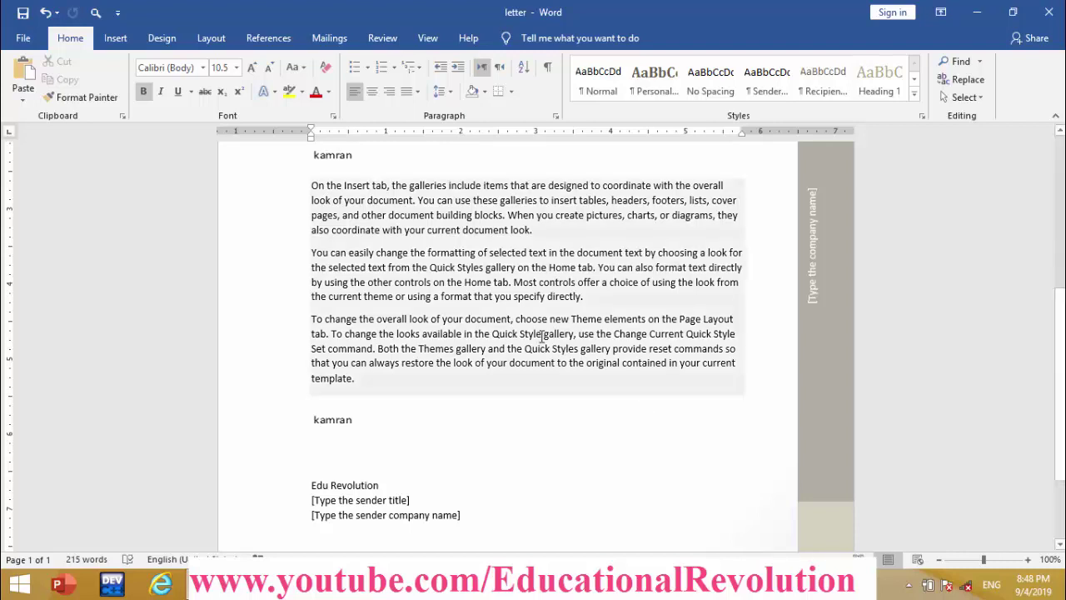
Close Word, clear the copy, retype J11 as ali, and close the data workbook.
click(1051, 15)
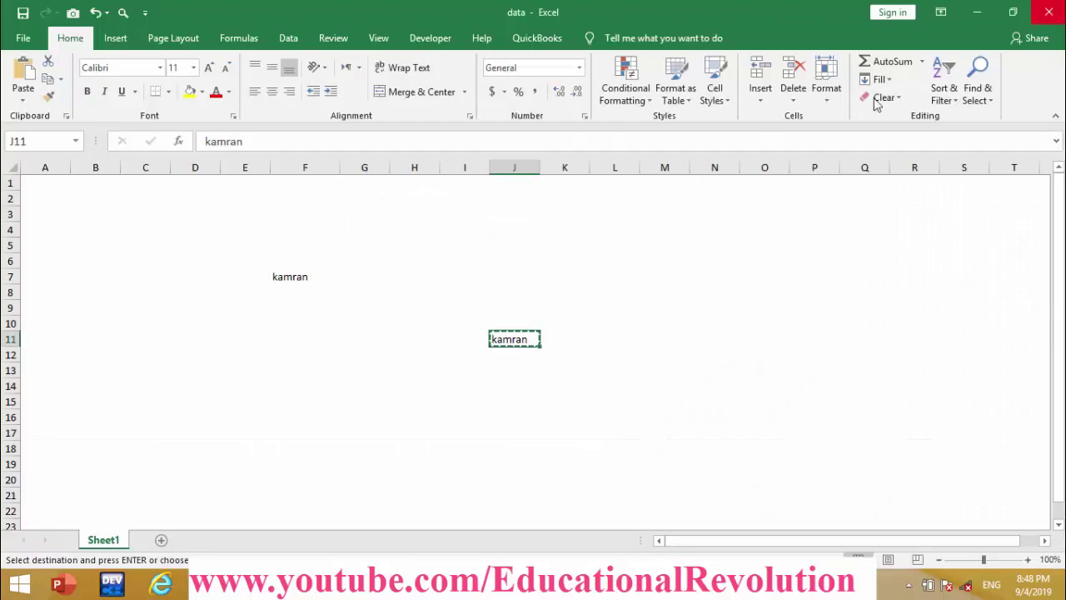
click(681, 335)
key(Escape)
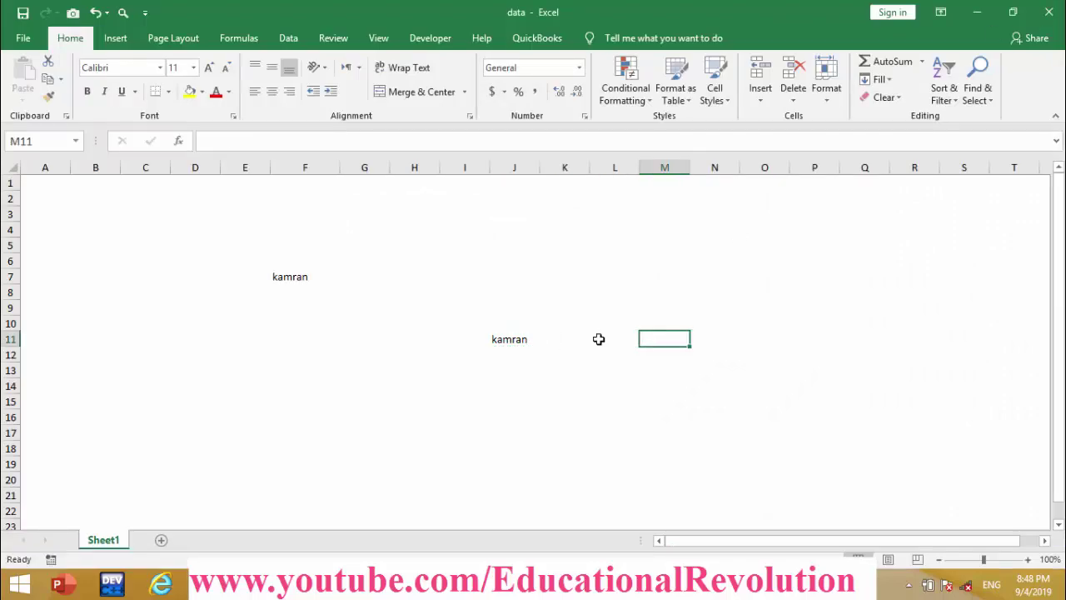
click(518, 339)
text(ali)
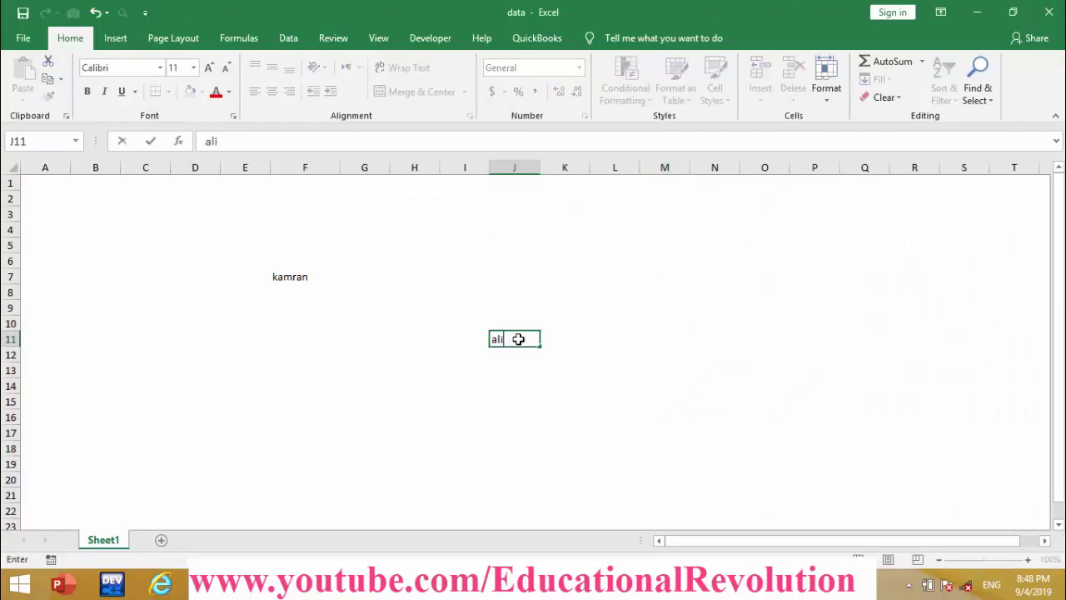
key(Return)
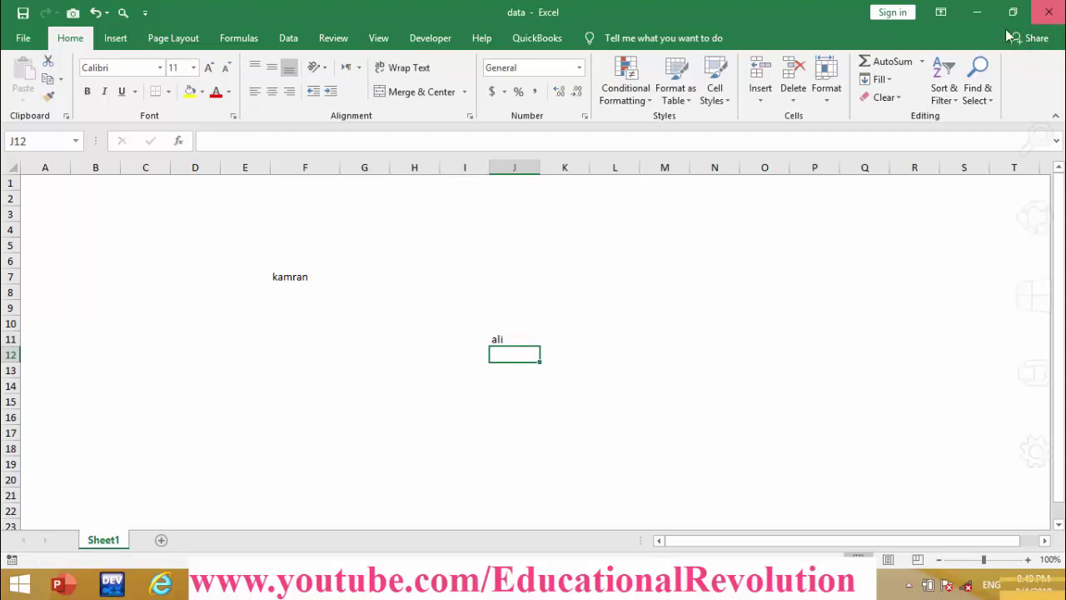
click(1052, 10)
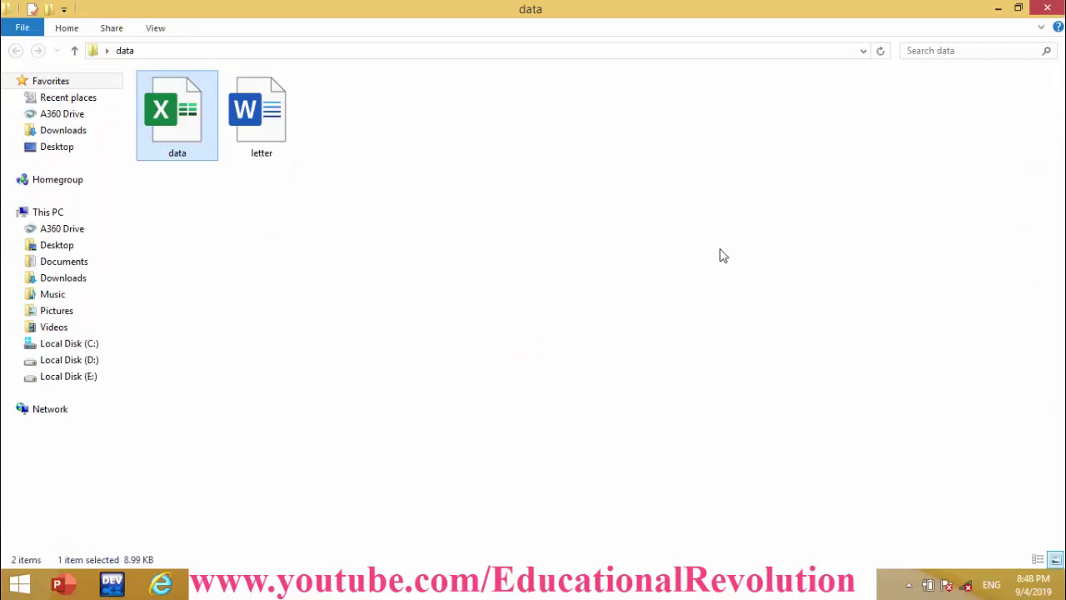
Reopen letter.docx from the data folder.
double_click(276, 133)
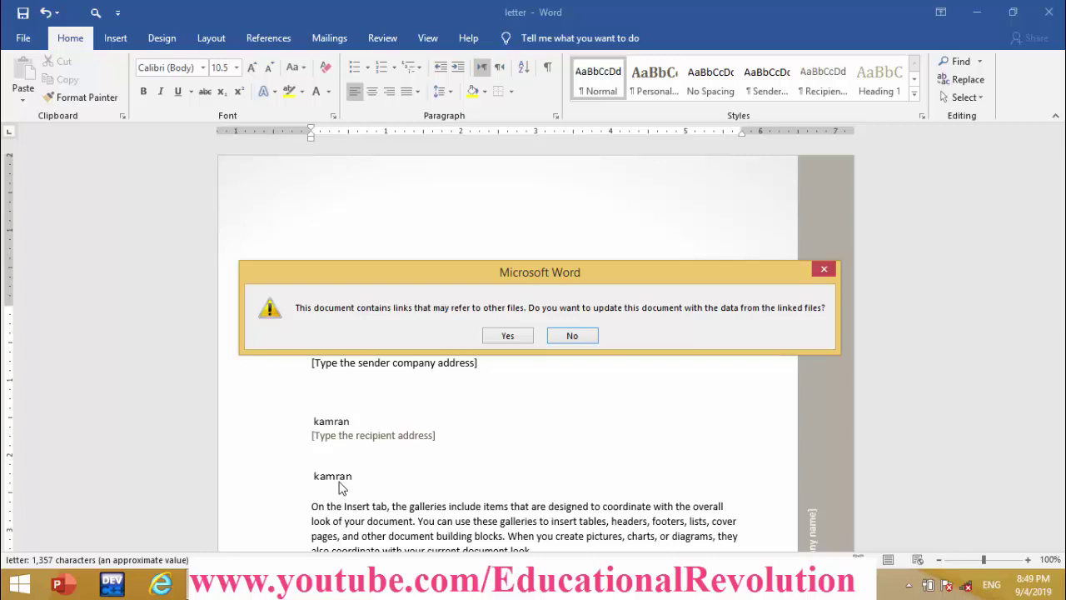
Update the links so salutation and closing show ali, then save and close the letter.
click(512, 337)
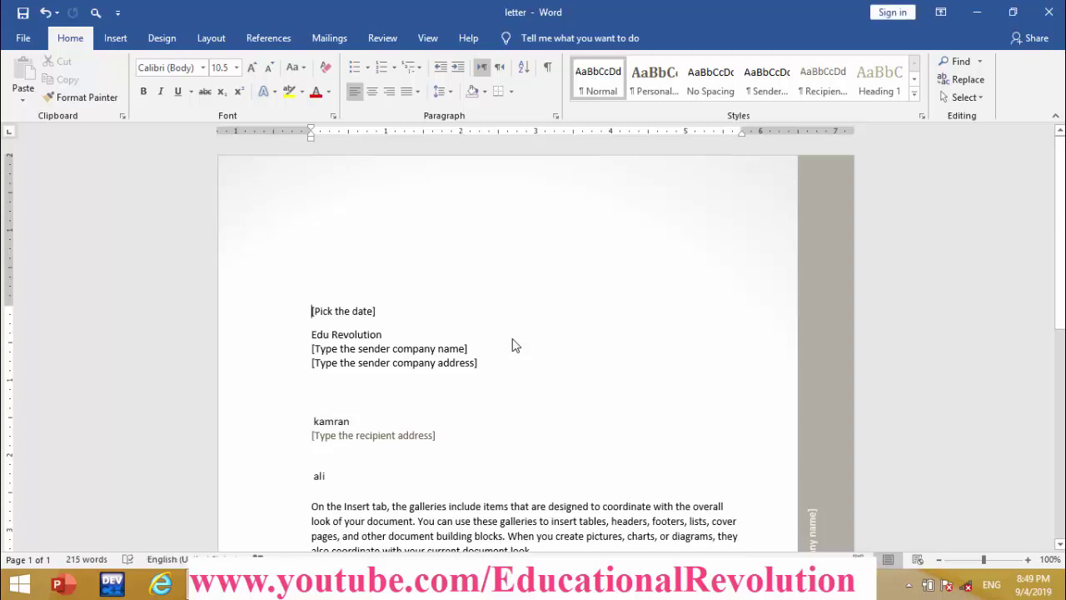
click(341, 473)
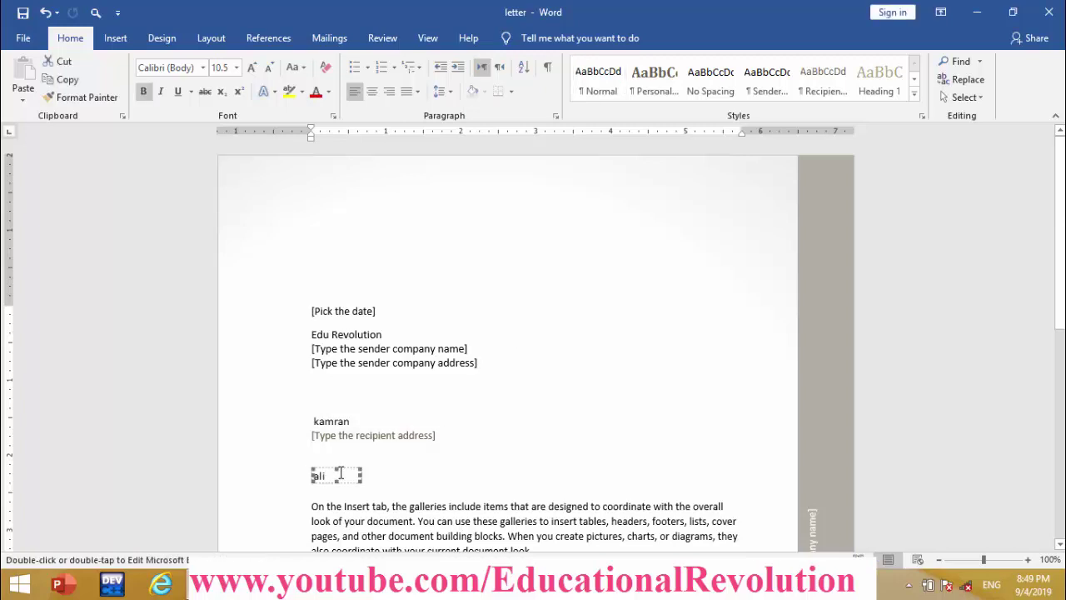
key(ctrl+v)
key(Down)
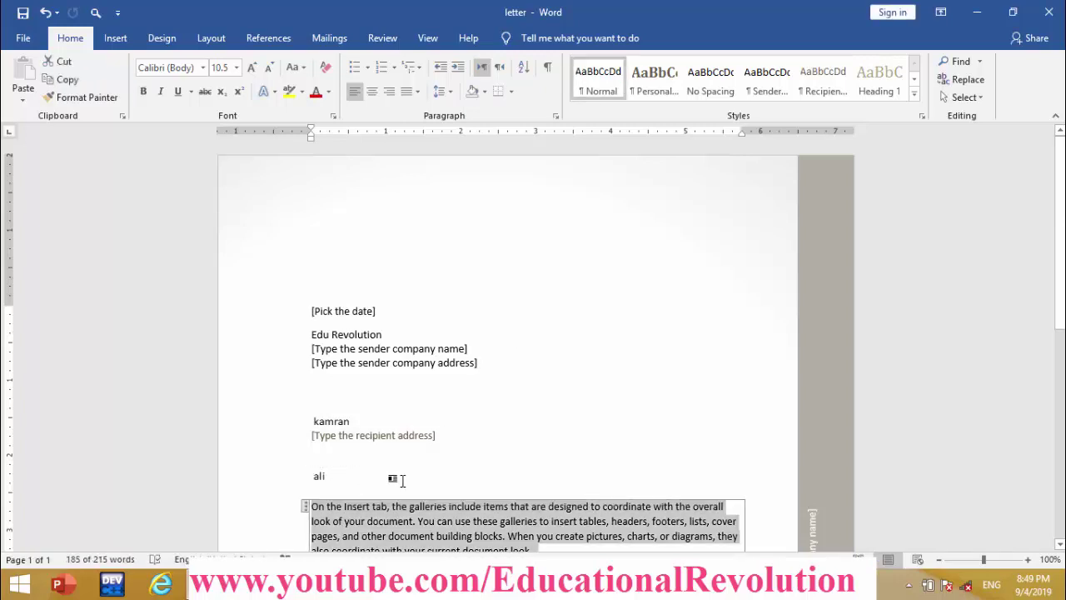
key(Down)
key(Down)
key(Down)
key(Down)
key(Down)
key(Down)
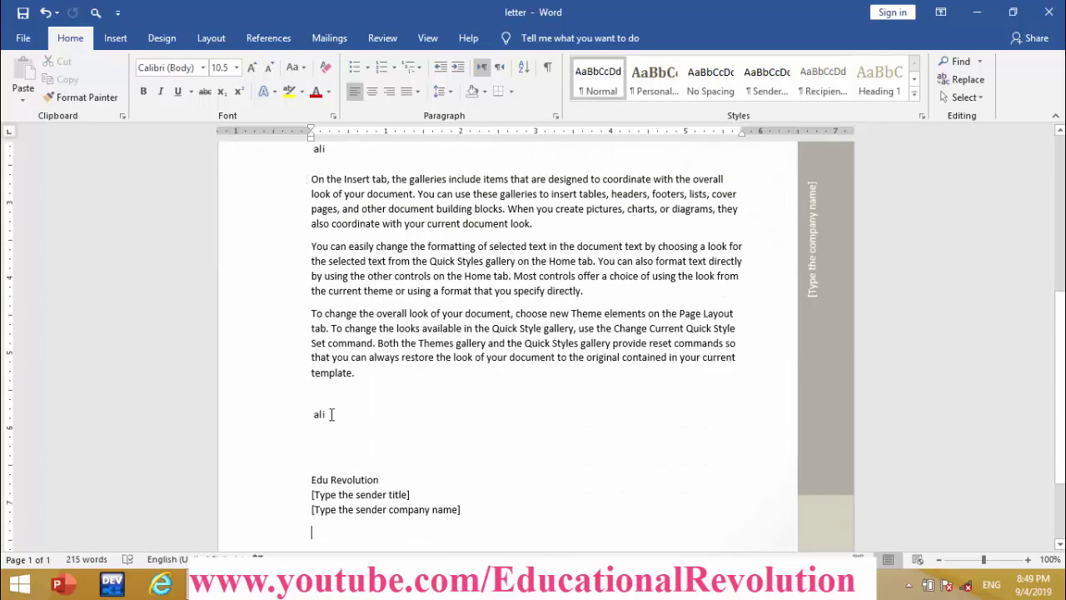
click(1050, 12)
click(471, 323)
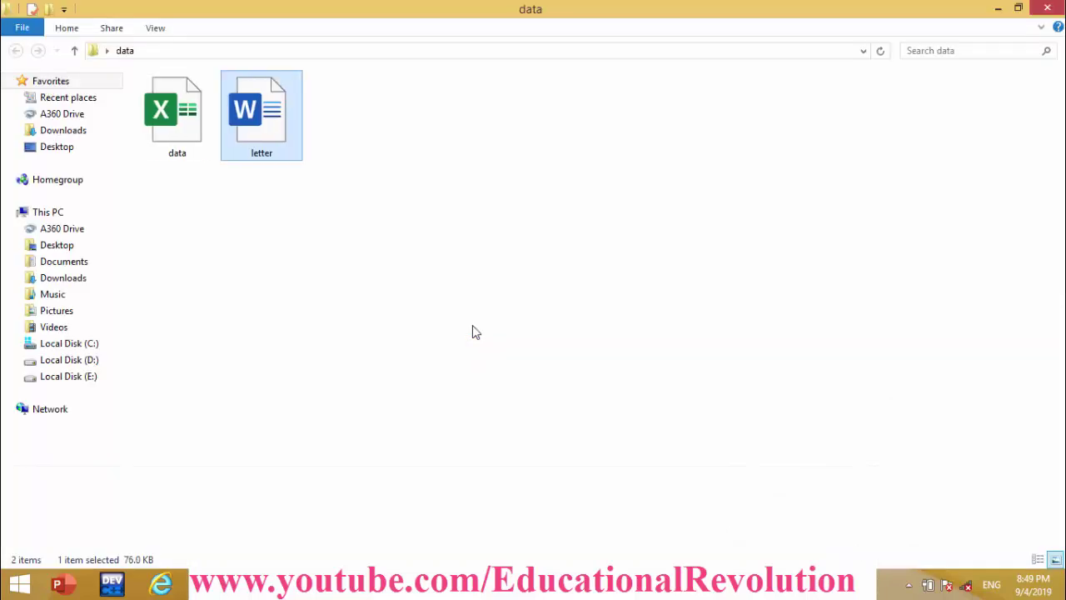
Open data.xlsx, replace ali in J11 with tahir, and close Excel.
click(187, 141)
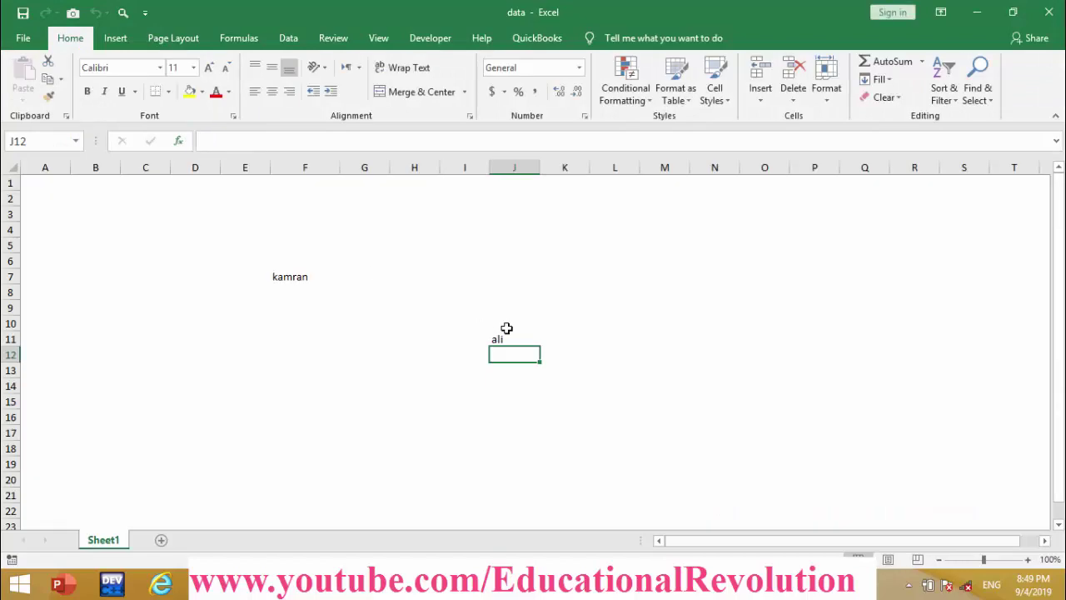
click(515, 332)
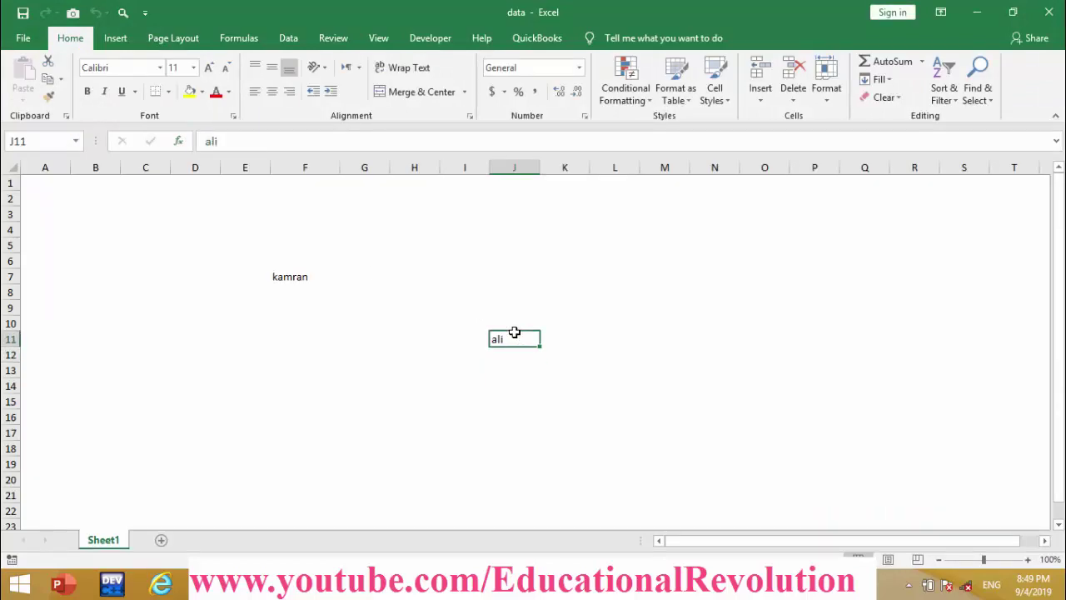
text(tahi)
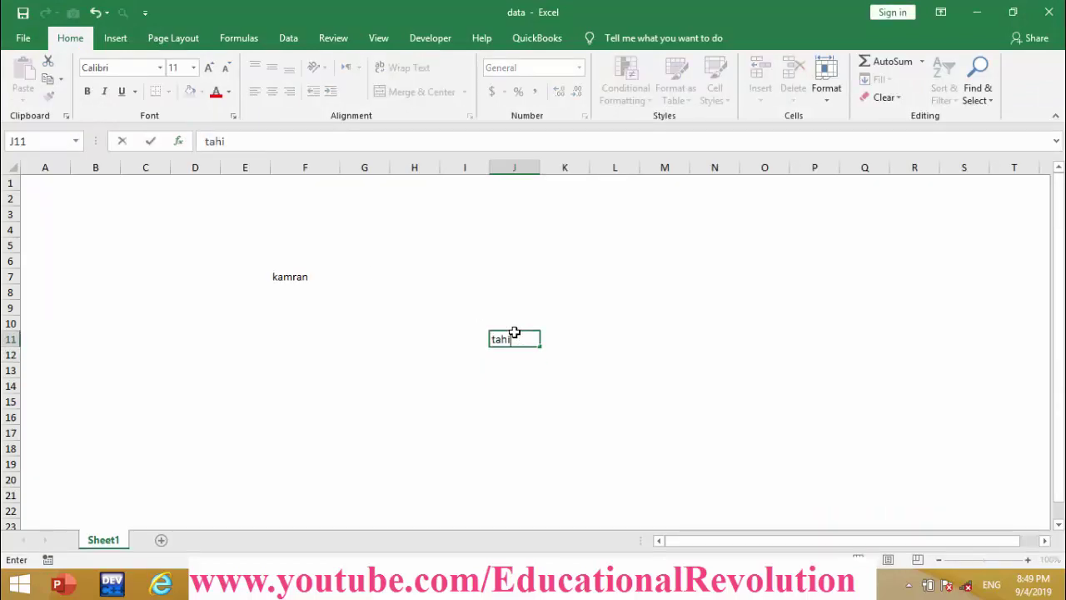
text(r)
key(Return)
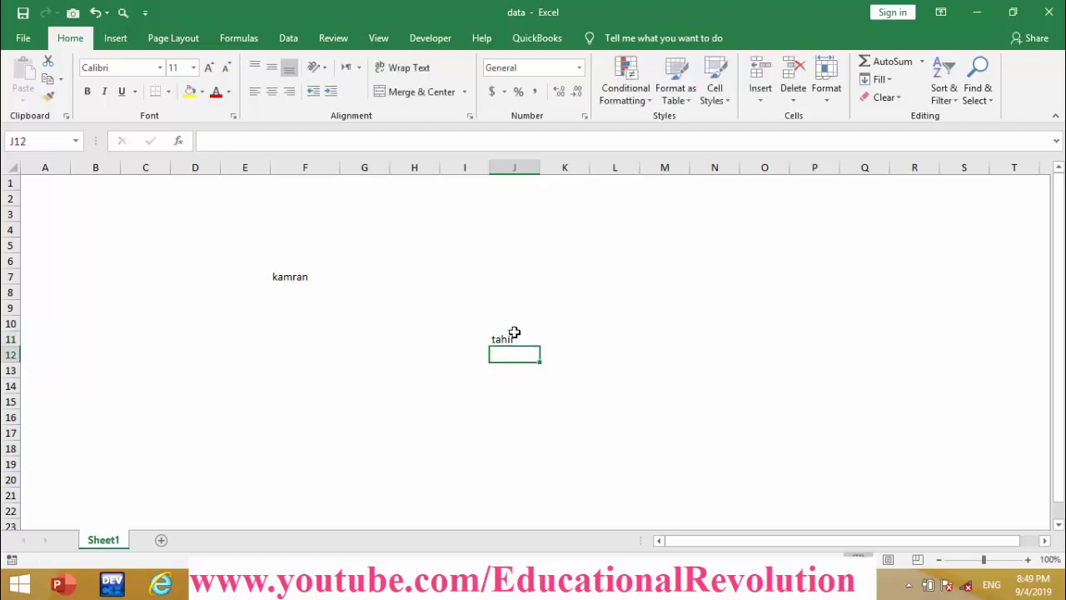
click(1050, 12)
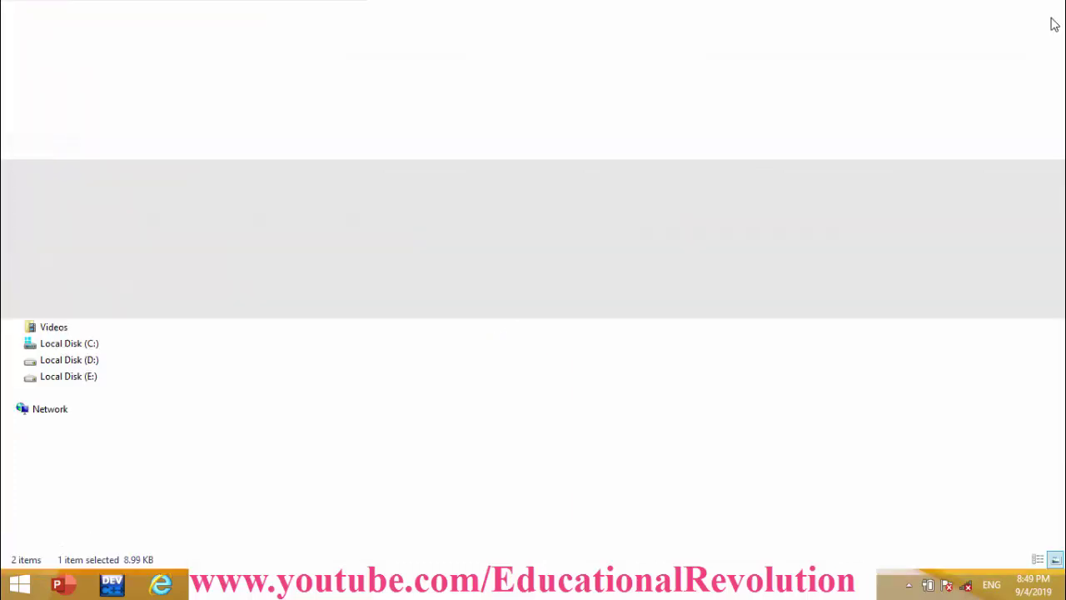
Reopen letter.docx and accept the link update so the linked names read tahir.
double_click(254, 124)
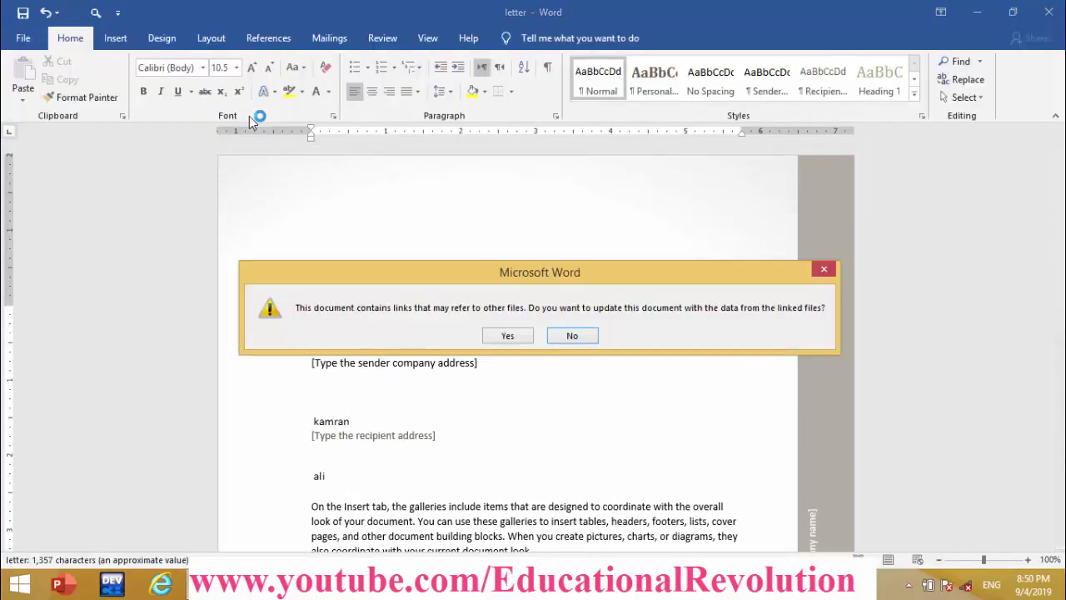
click(507, 335)
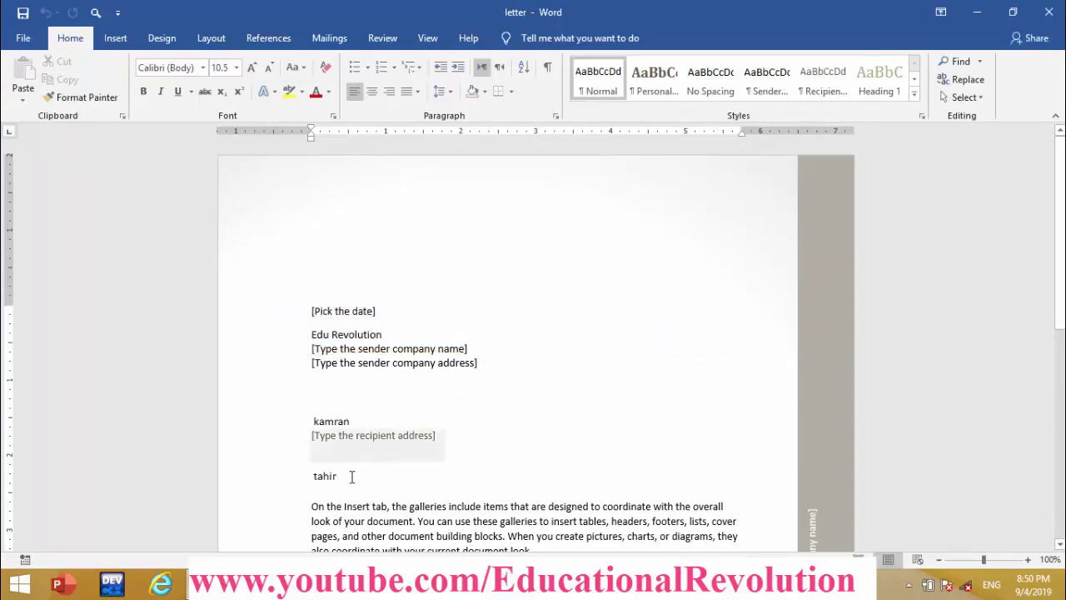